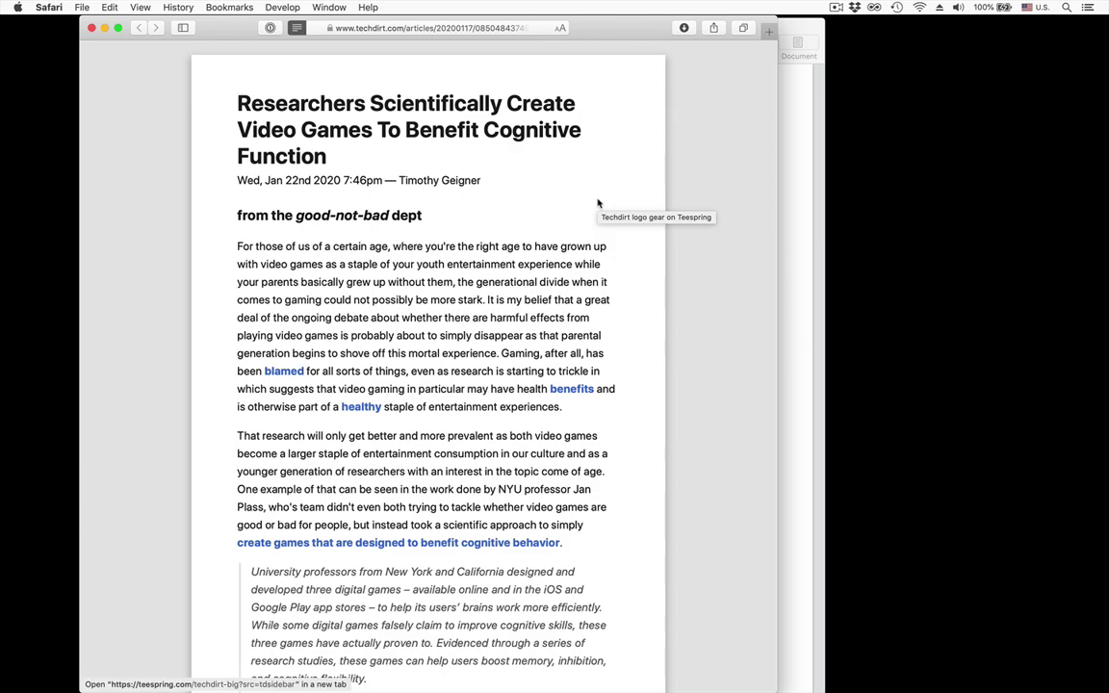
# Copy the link to the Techdirt video games article with Hook and paste it as the first bullet in the Pages notes
pyautogui.press('super+shift+space')
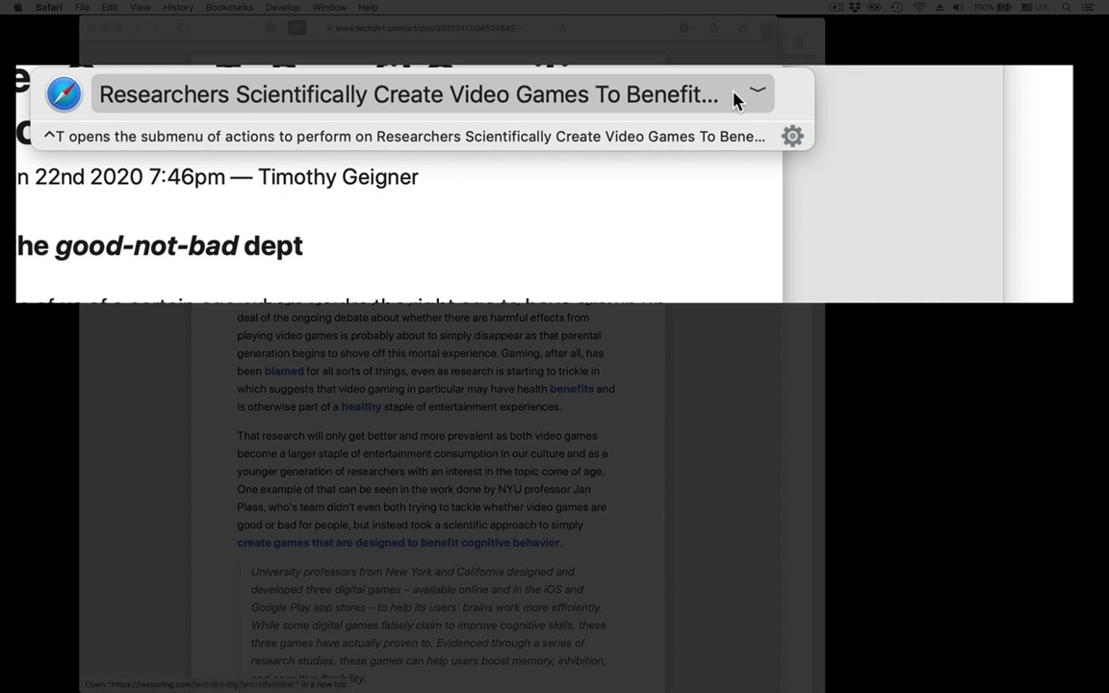
pyautogui.click(757, 91)
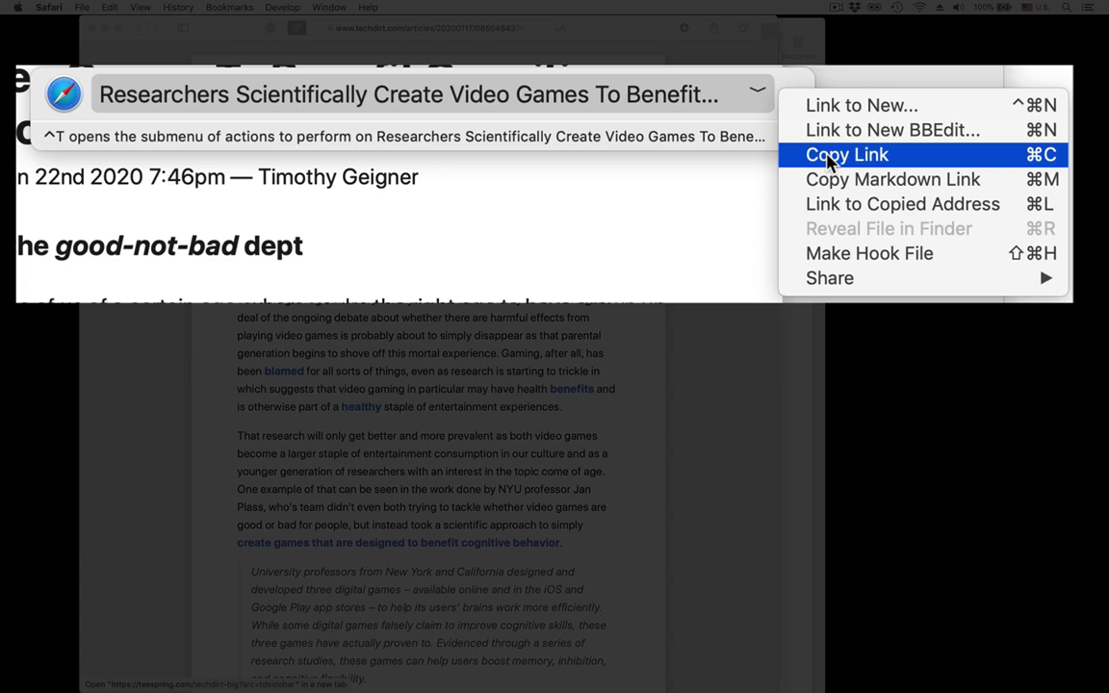
pyautogui.click(828, 162)
pyautogui.click(805, 172)
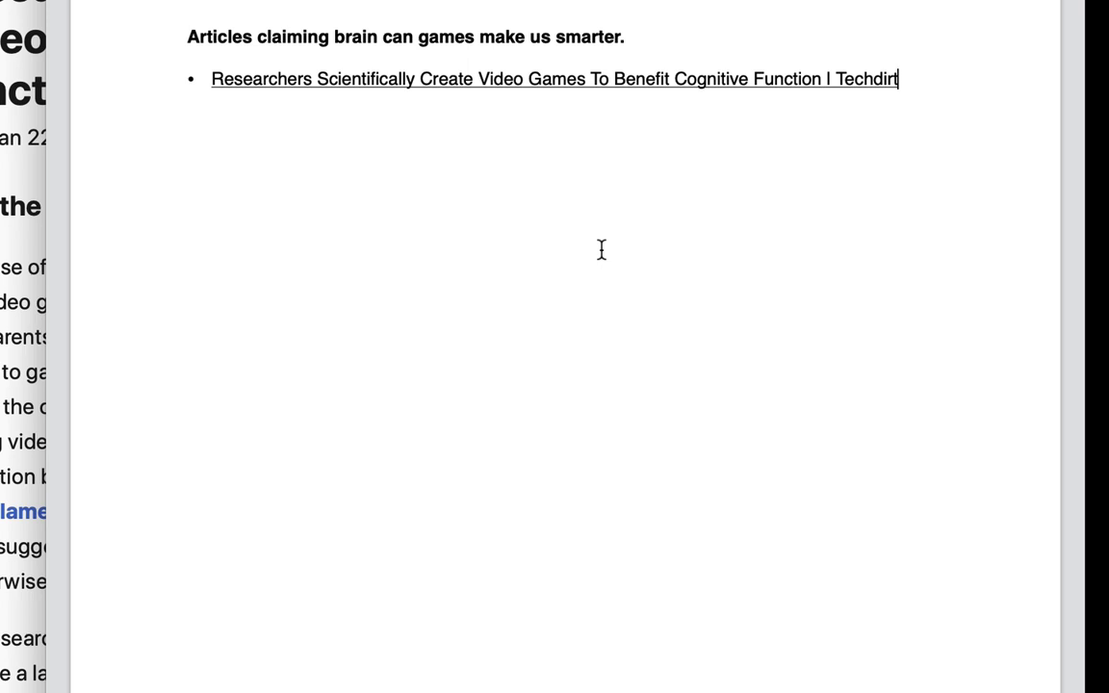
# Add a second bullet to the Pages notes and paste the link to the ScienceDirect article there
pyautogui.press('shift+super+Left')
pyautogui.press('super+k')
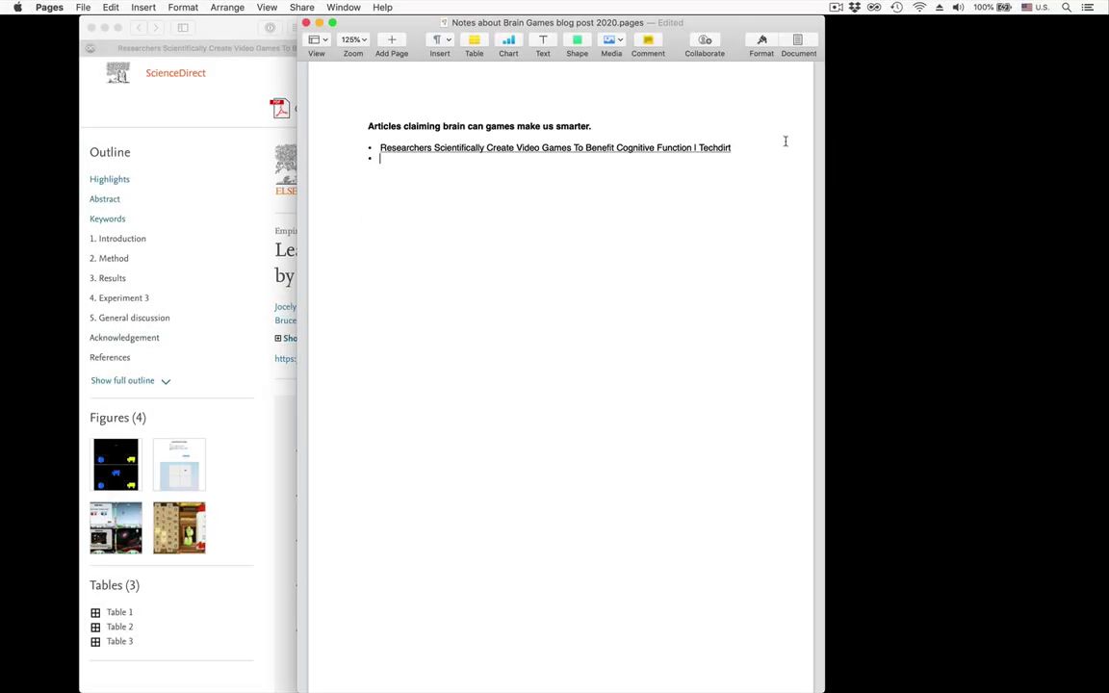
pyautogui.press('super+v')
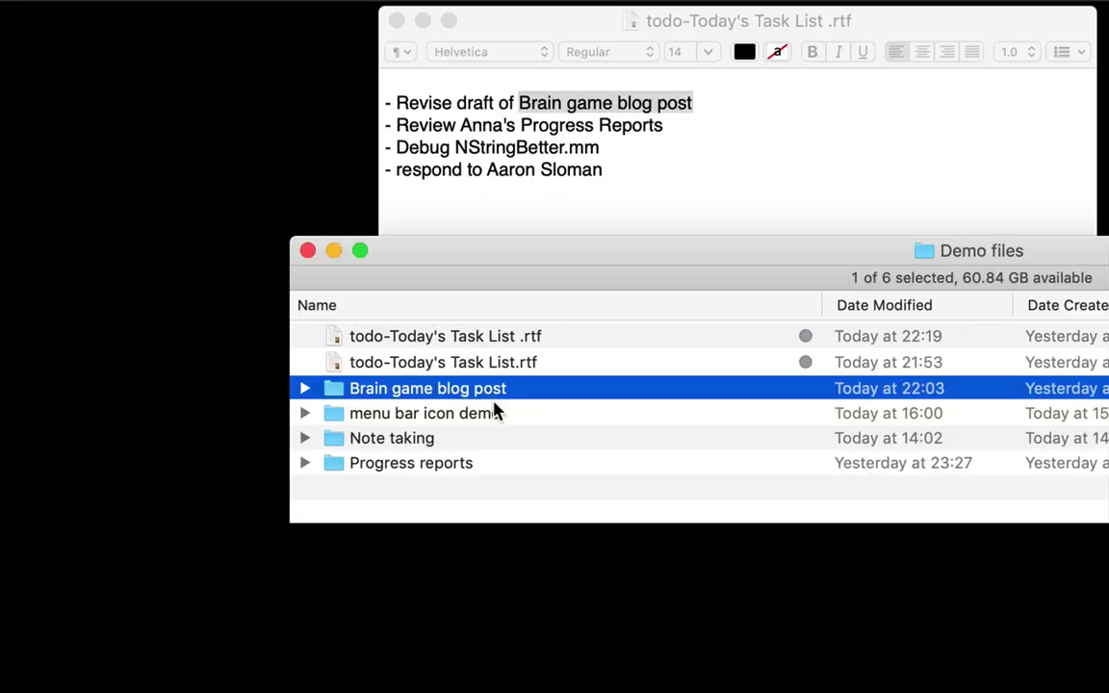
# Copy the Hook link to the "Brain game blog post" folder and paste it over the matching text in the task list
pyautogui.press('super+shift+space')
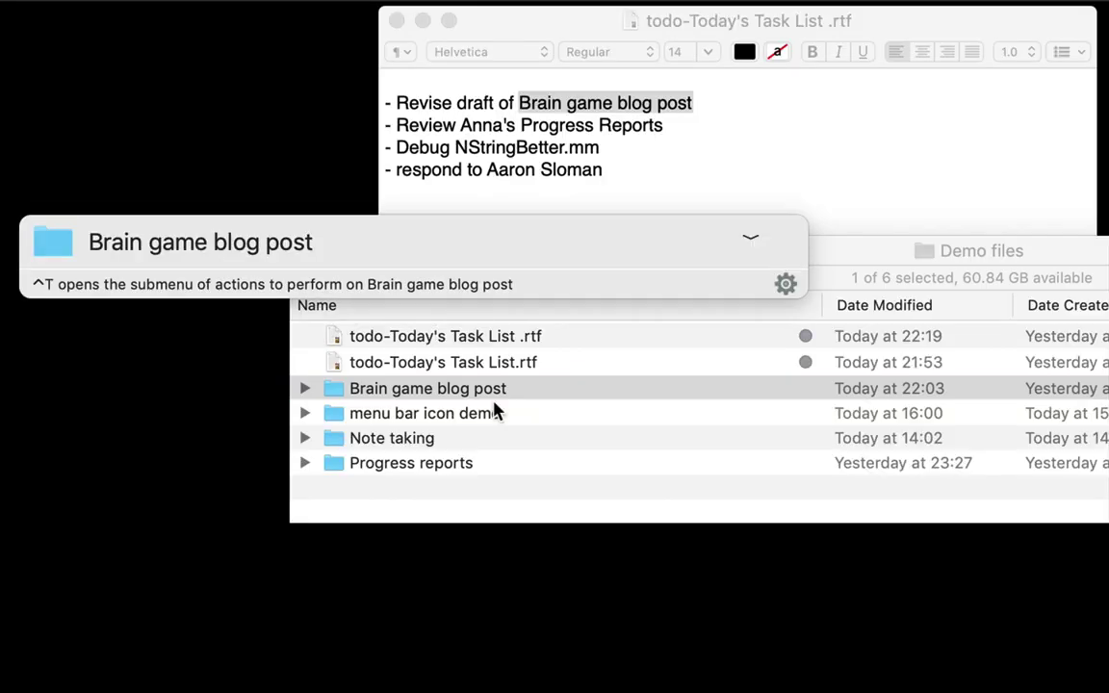
pyautogui.click(747, 246)
pyautogui.click(789, 304)
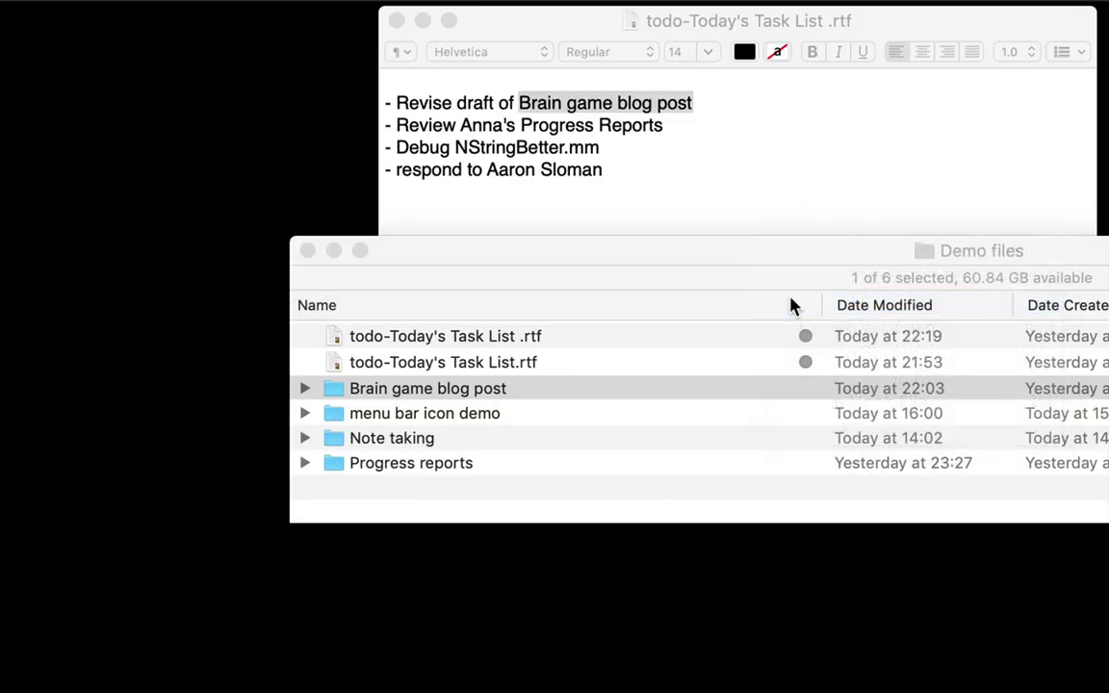
pyautogui.click(728, 186)
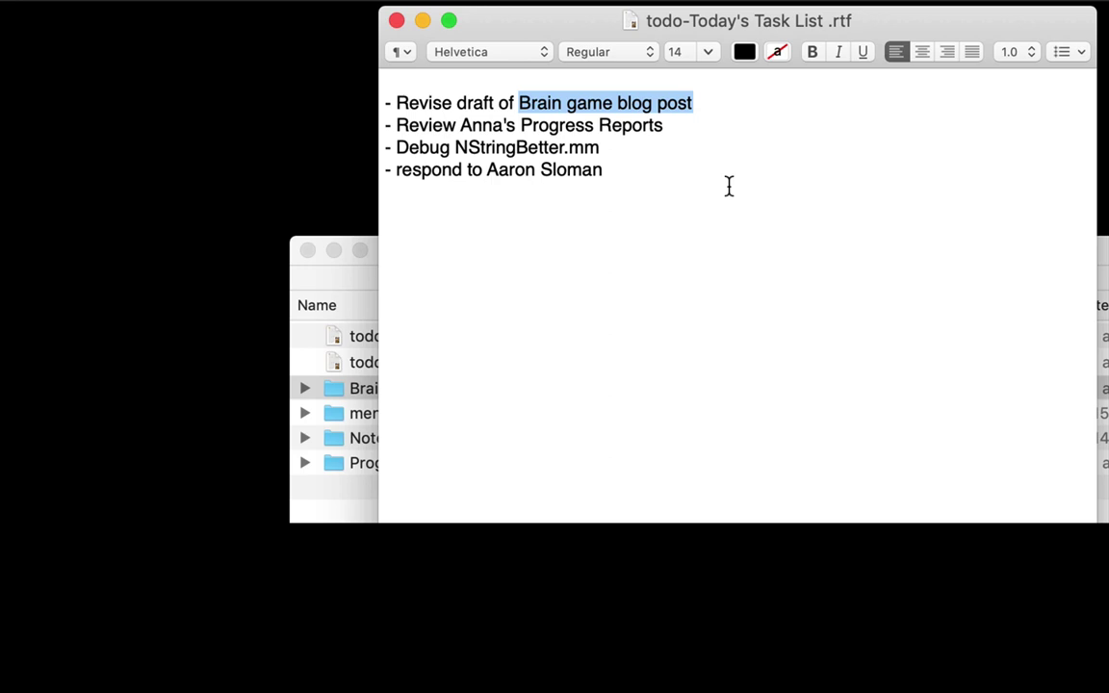
pyautogui.press('super+v')
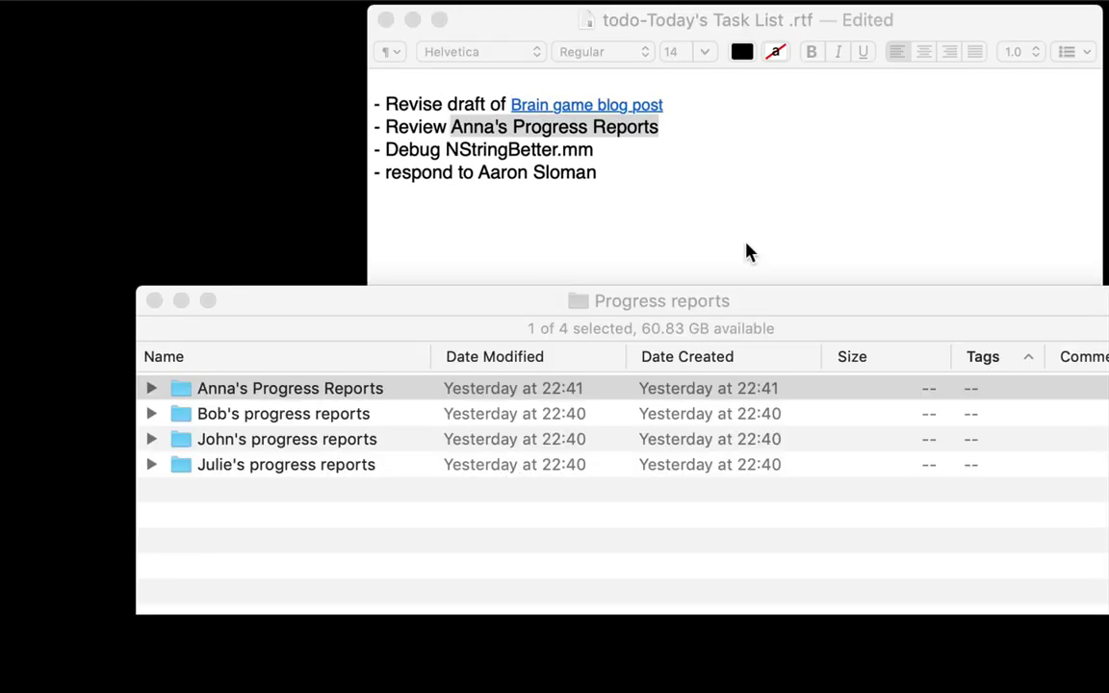
# Replace the progress reports text in the task list's Review item with a Hook link to the selected folder, and open that link
pyautogui.press('super+shift+space')
pyautogui.click(750, 248)
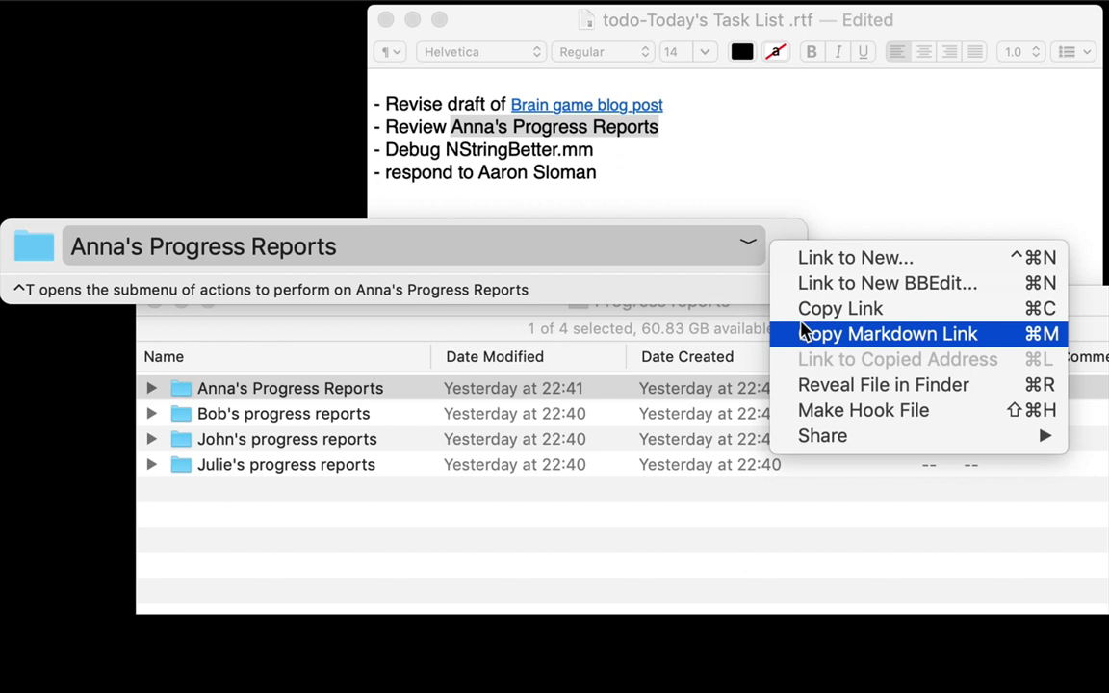
pyautogui.click(818, 308)
pyautogui.click(665, 197)
pyautogui.press('super+v')
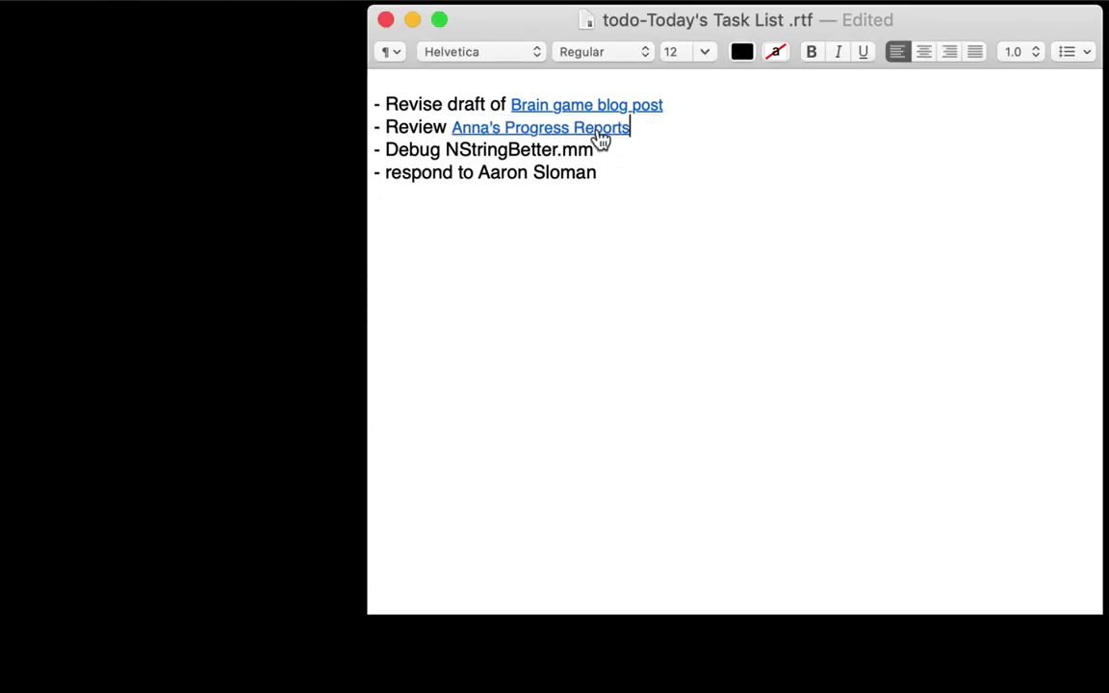
pyautogui.click(597, 132)
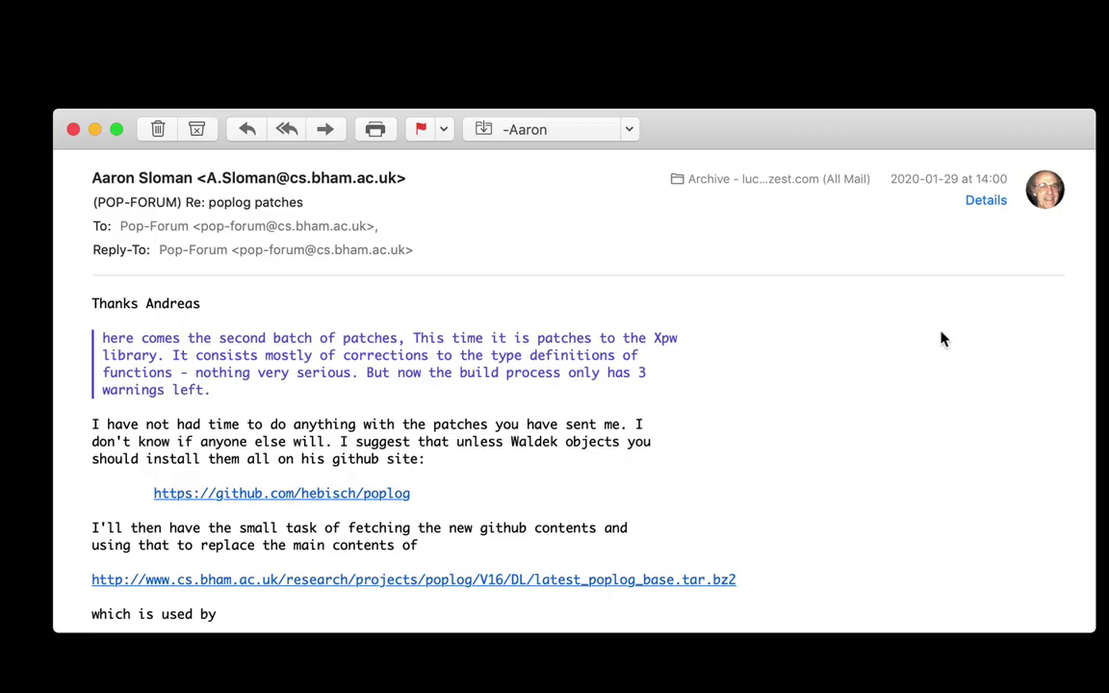
# Replace the sender's name in the "respond to" task with a Hook link to the poplog patches email, and open that link
pyautogui.press('super+space')
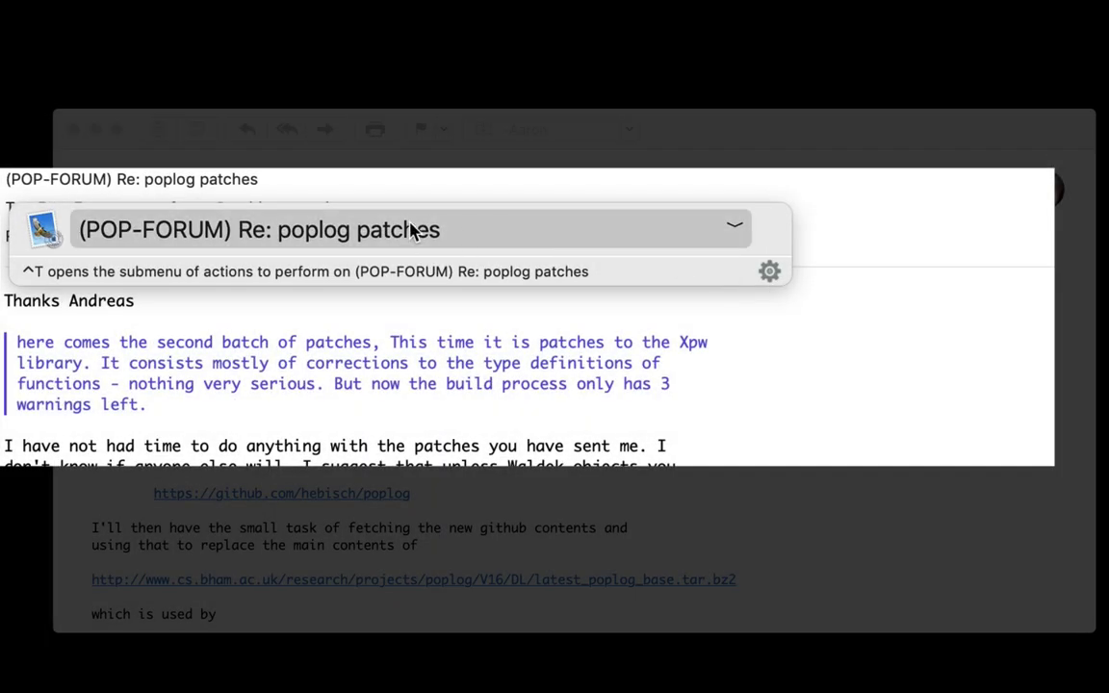
pyautogui.click(735, 227)
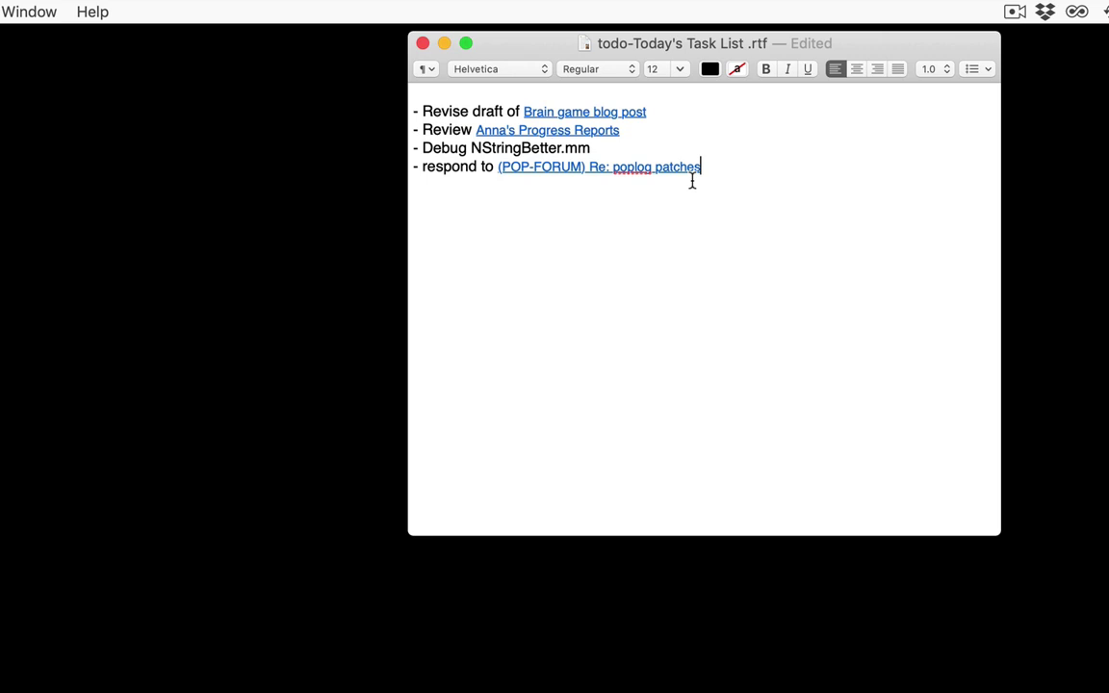
pyautogui.click(680, 169)
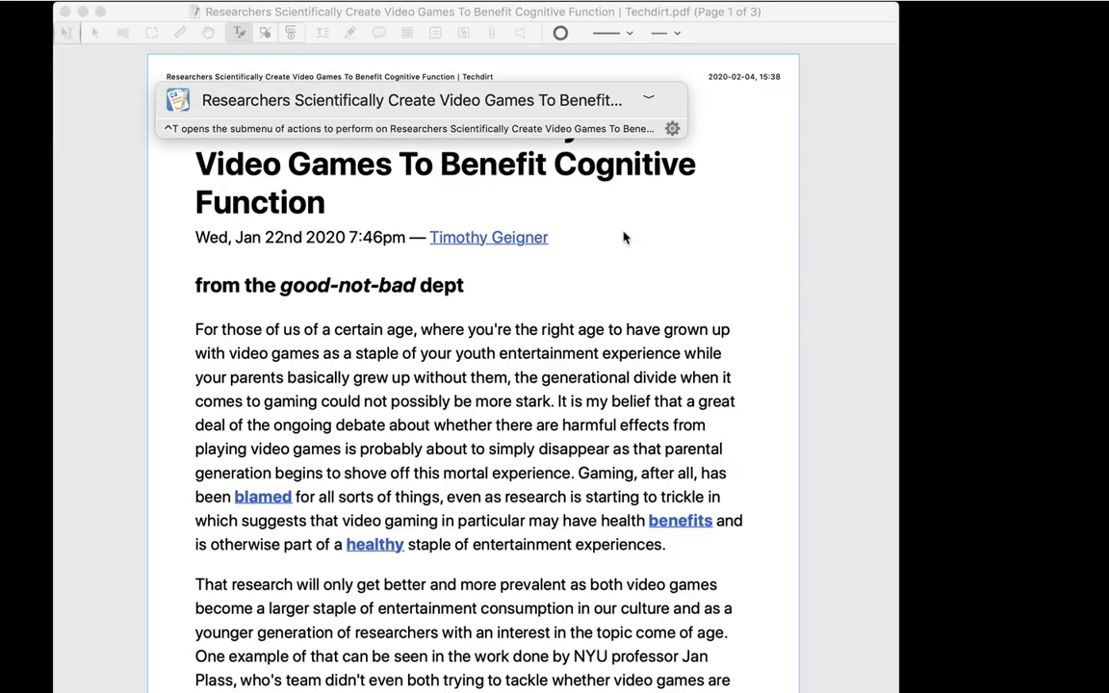
# Copy the Techdirt PDF's Hook link and link the brain game blog post TaskPaper file to that copied address
pyautogui.click(589, 85)
pyautogui.click(686, 140)
pyautogui.press('super+Tab')
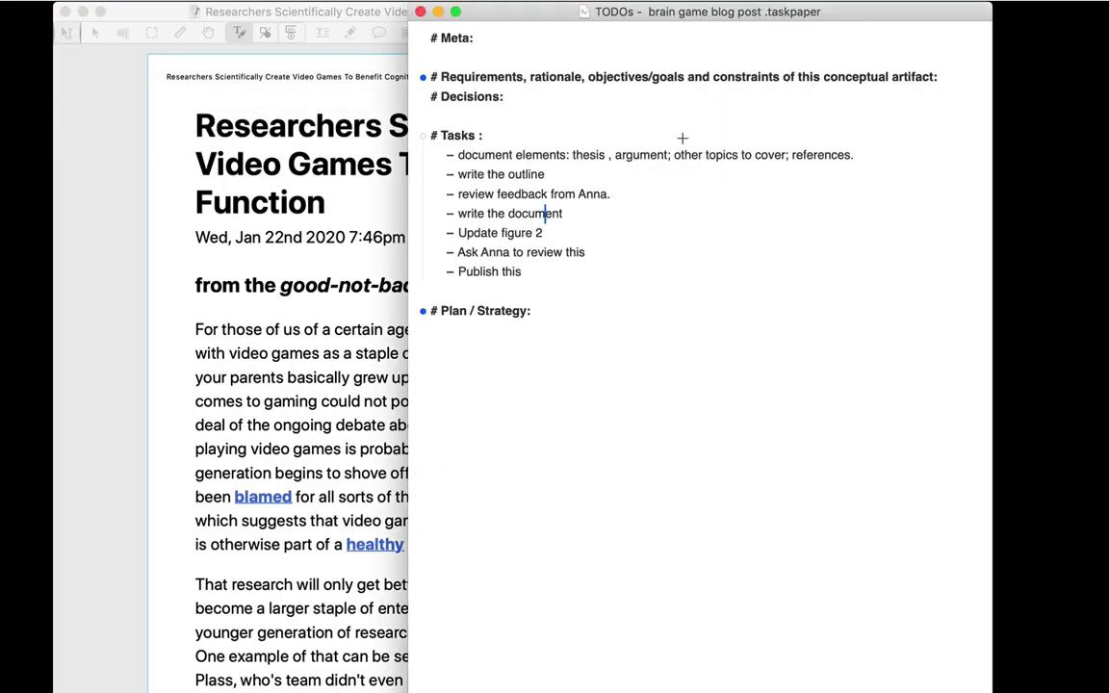
pyautogui.press('super+shift+space')
pyautogui.click(648, 98)
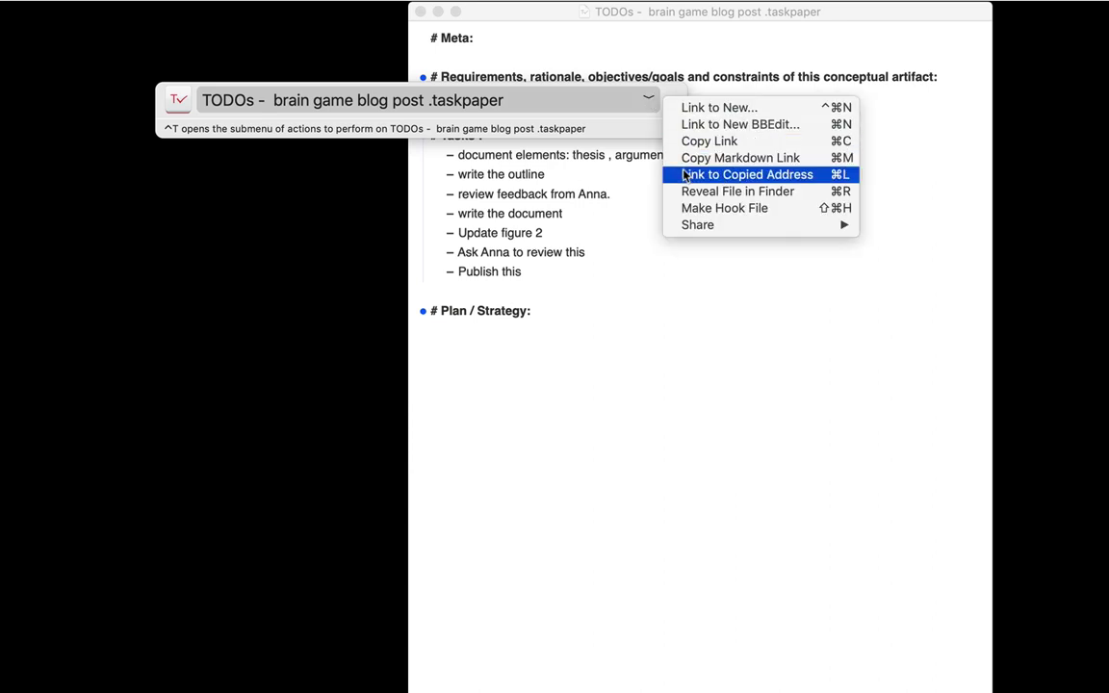
pyautogui.click(685, 174)
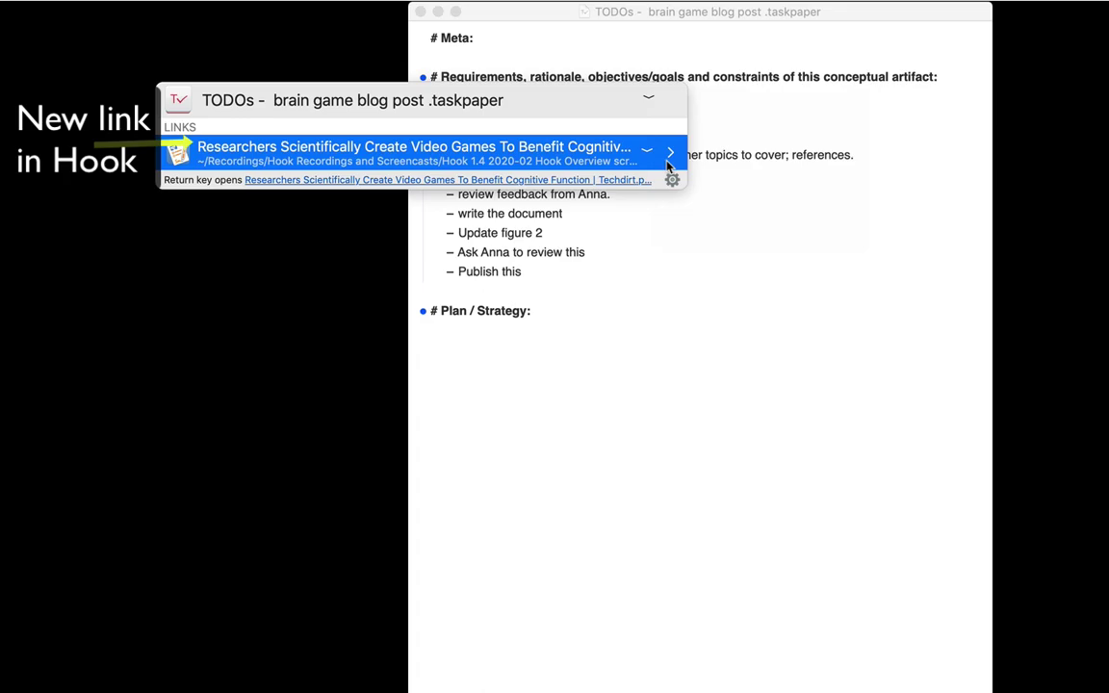
# Open the linked Techdirt PDF from the TaskPaper file's Hook links and view the PDF's own links
pyautogui.press('Return')
pyautogui.press('super+shift+space')
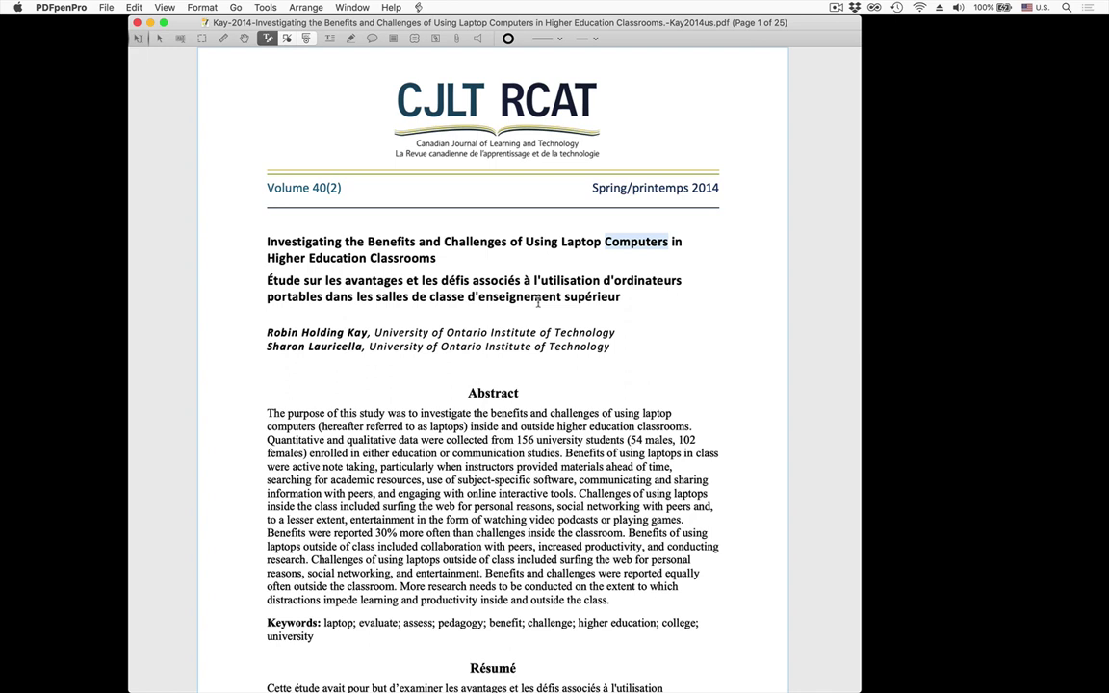
# Create a new Bear note linked to the PDF on laptop computers in higher education with Hook's Link to New
pyautogui.press('super+shift+space')
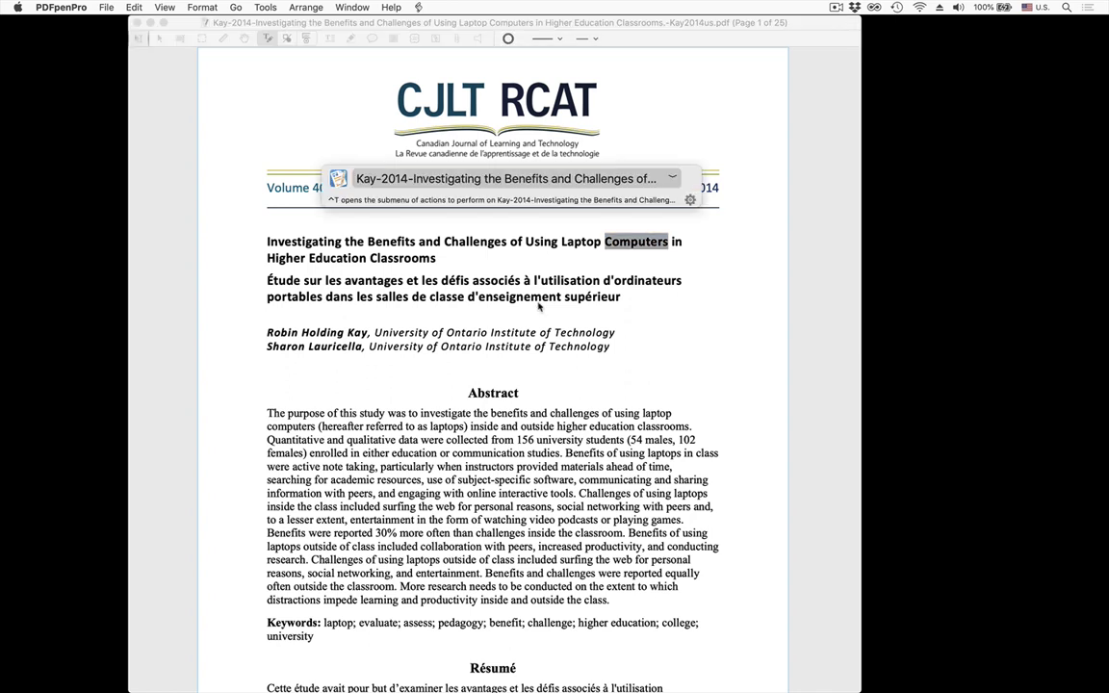
pyautogui.click(672, 178)
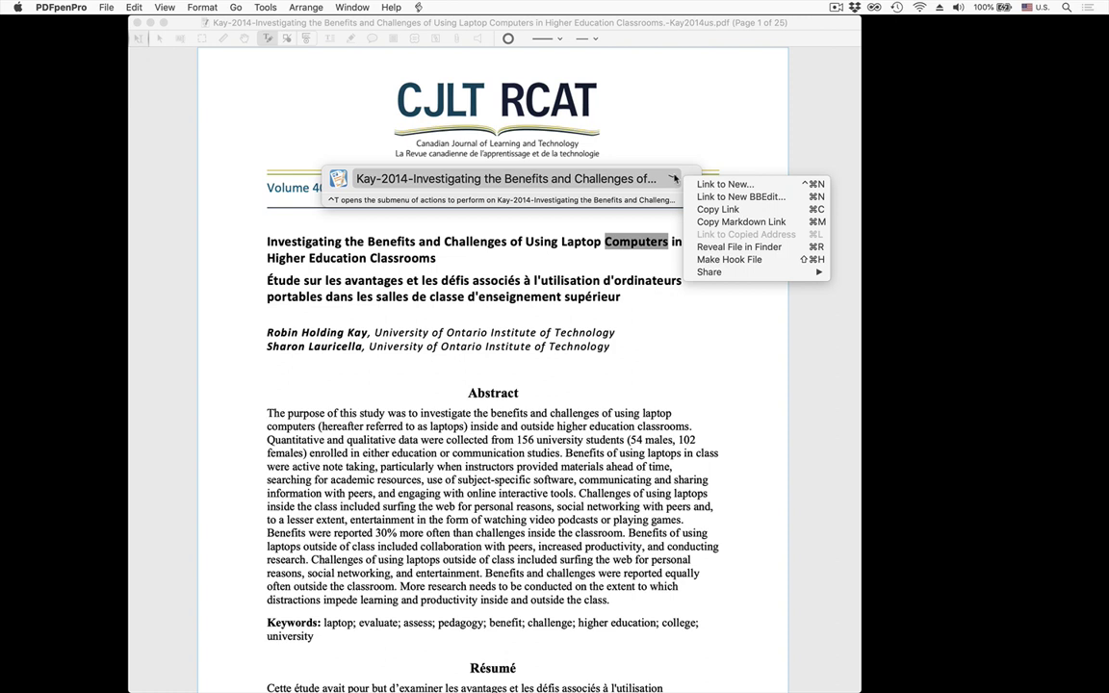
pyautogui.click(717, 184)
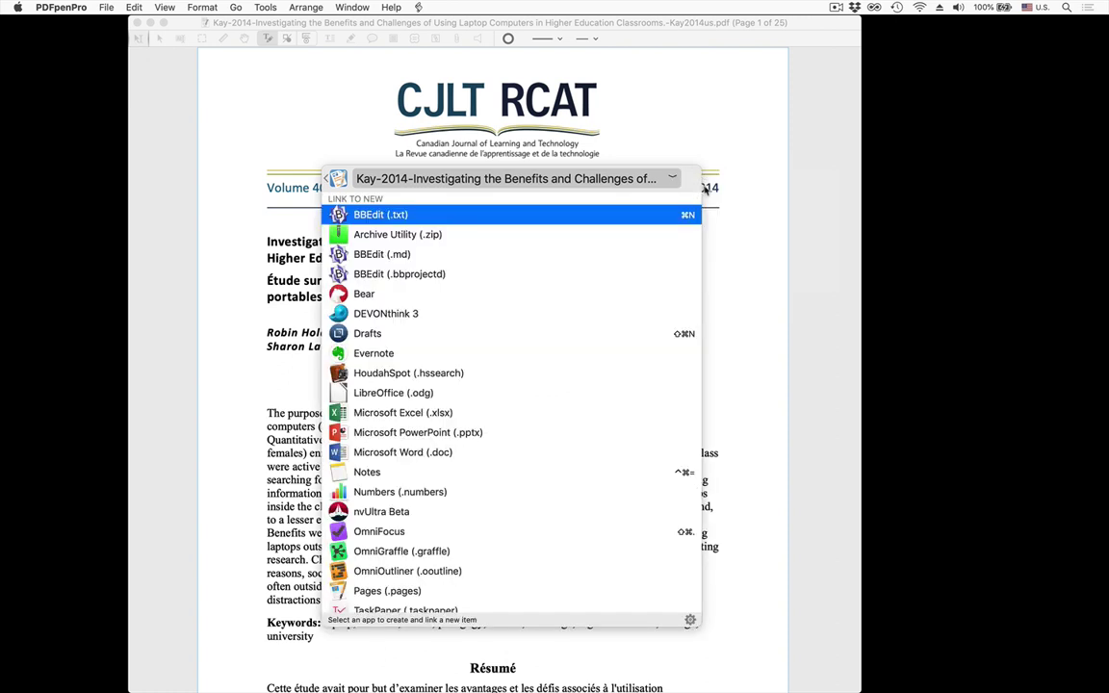
pyautogui.click(393, 298)
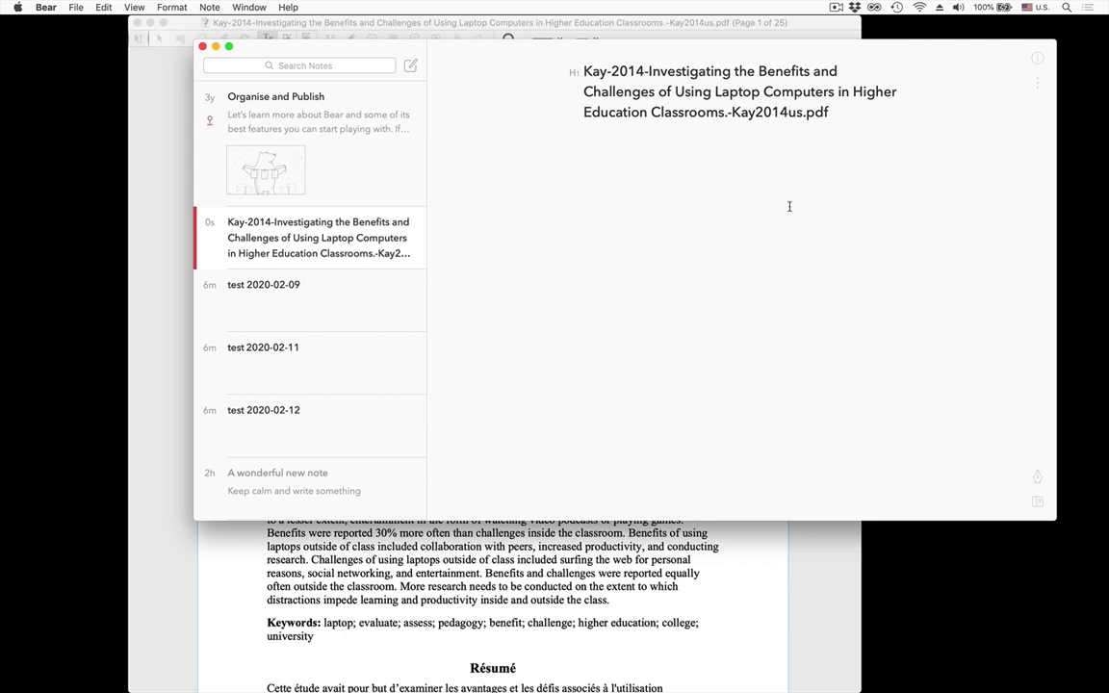
# Open the PDF from the Bear note's Hook links and view the PDF's link back to the note
pyautogui.press('super+shift+space')
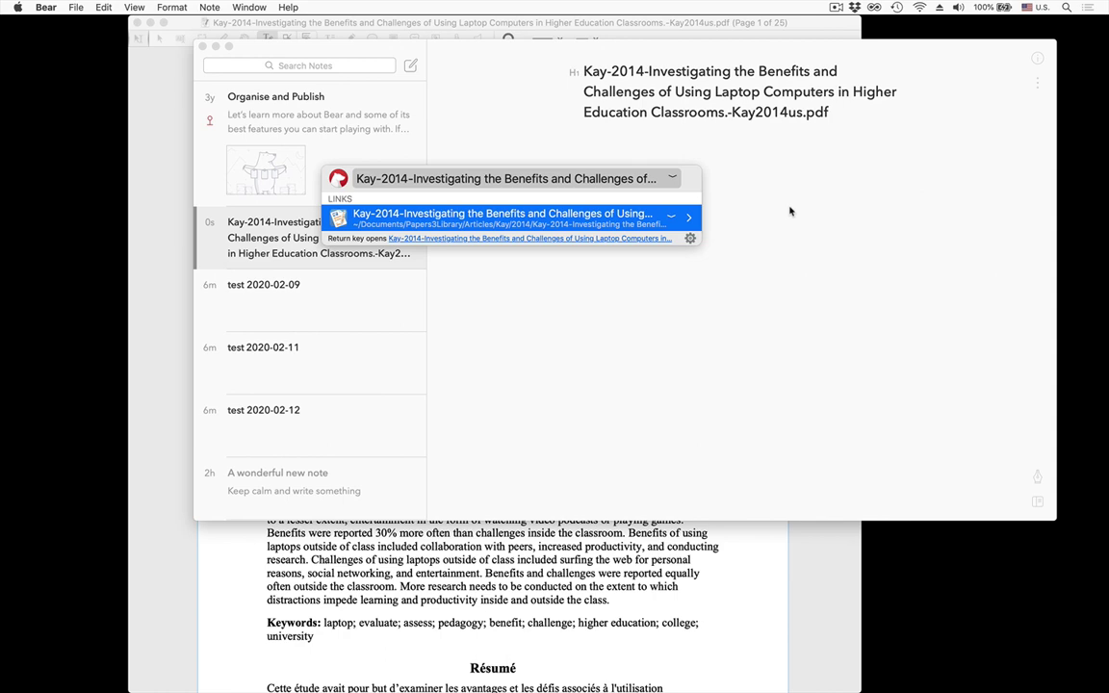
pyautogui.rightClick(617, 223)
pyautogui.click(617, 224)
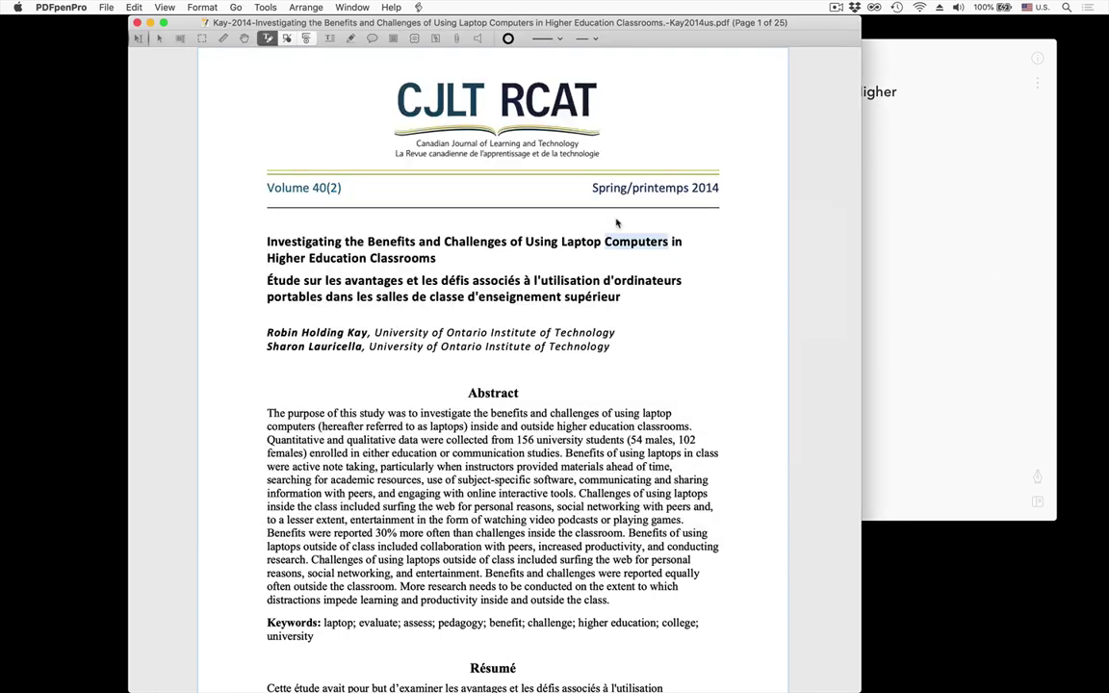
pyautogui.press('super+shift+space')
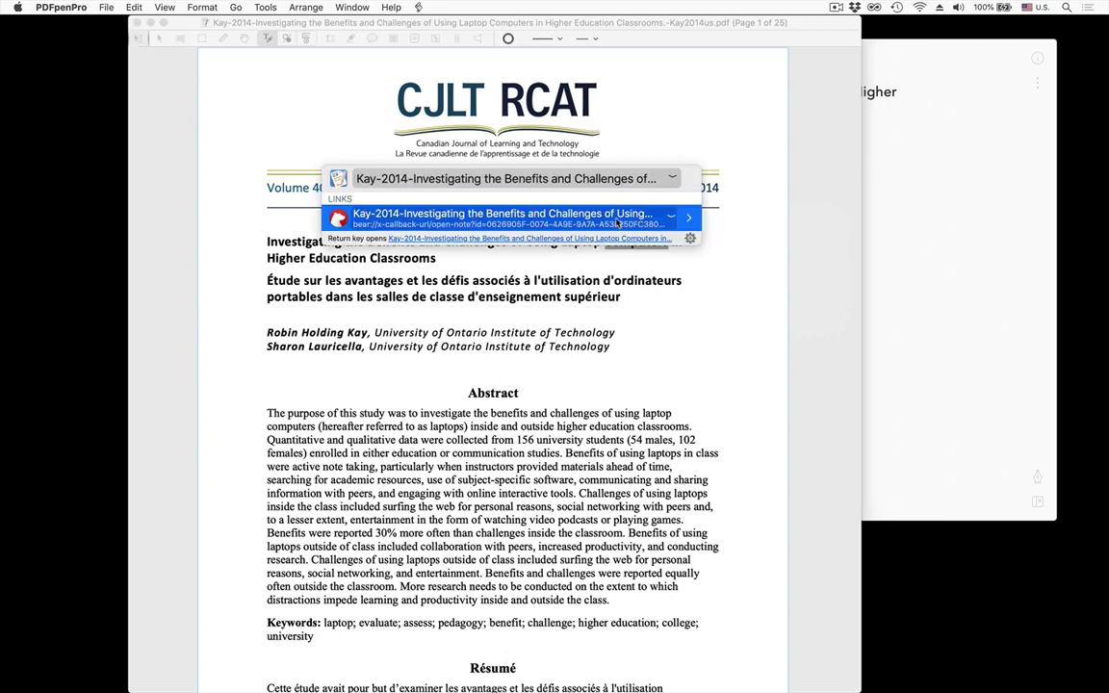